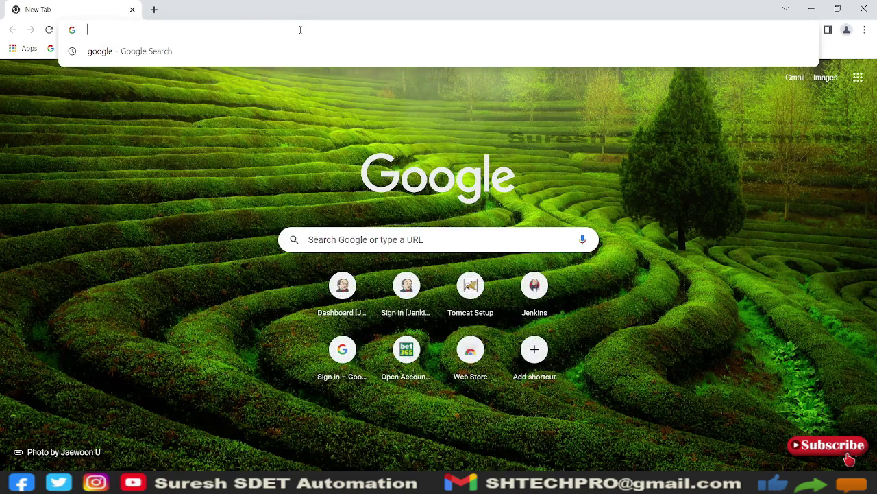
# Search the web for "testcase studio" and open the TestCase Studio page on SelectorsHub.
pyautogui.write('testcase')
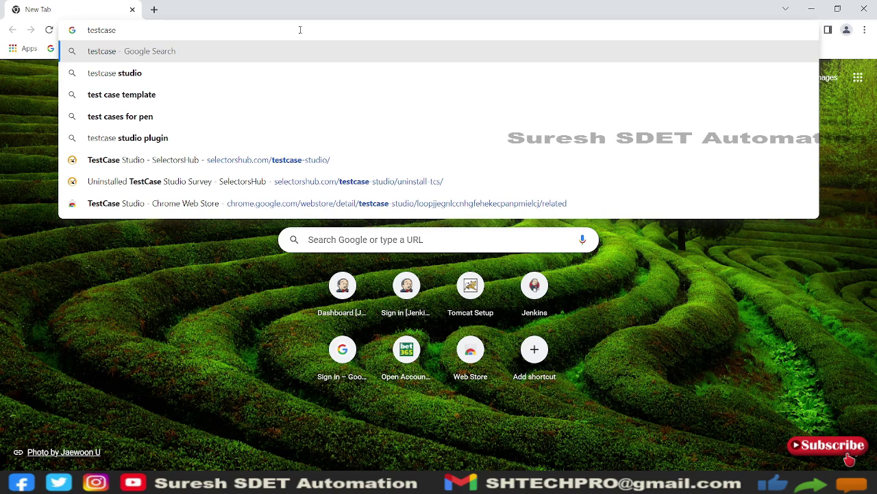
pyautogui.press('Down')
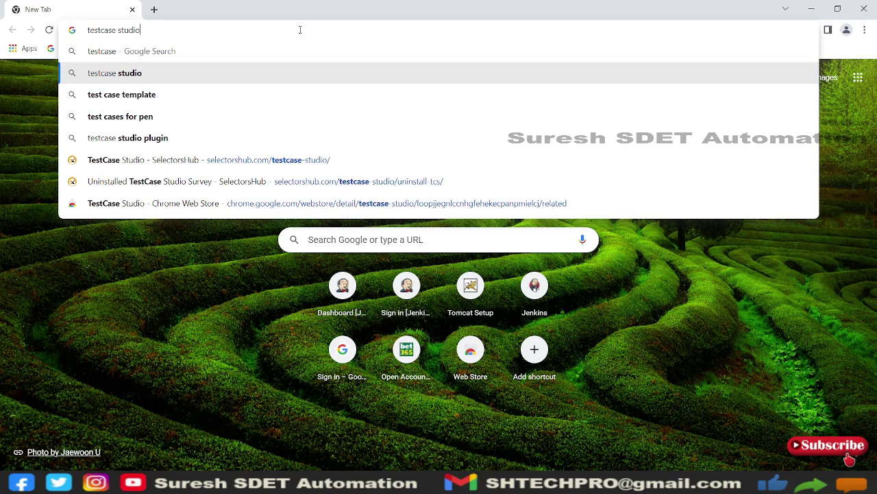
pyautogui.press('Return')
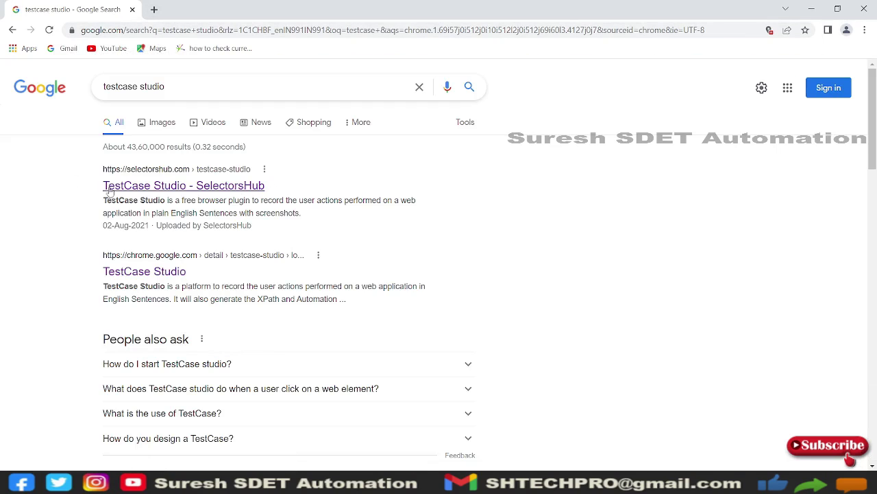
pyautogui.click(159, 190)
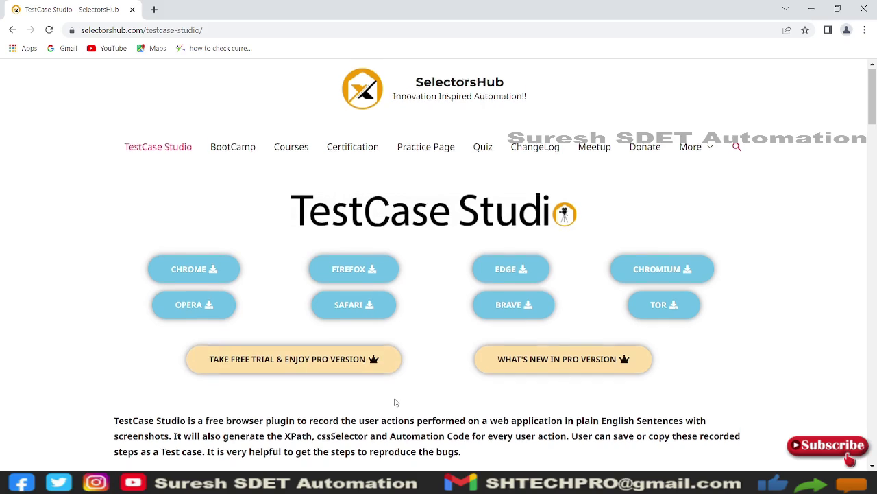
# Look over the TestCase Studio page, then install its Chrome extension from the Chrome Web Store and dismiss the installation notice.
pyautogui.scroll(-2, 395, 402)
pyautogui.scroll(-6, 477, 283)
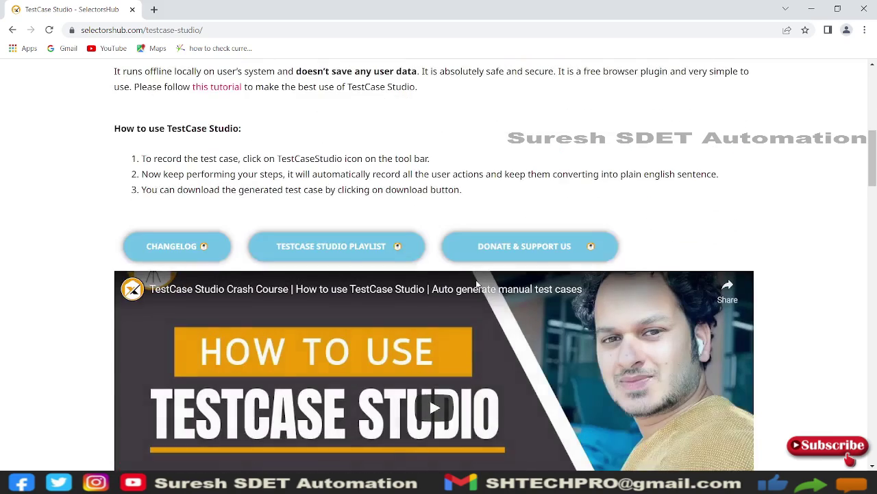
pyautogui.scroll(4, 418, 372)
pyautogui.scroll(4, 418, 372)
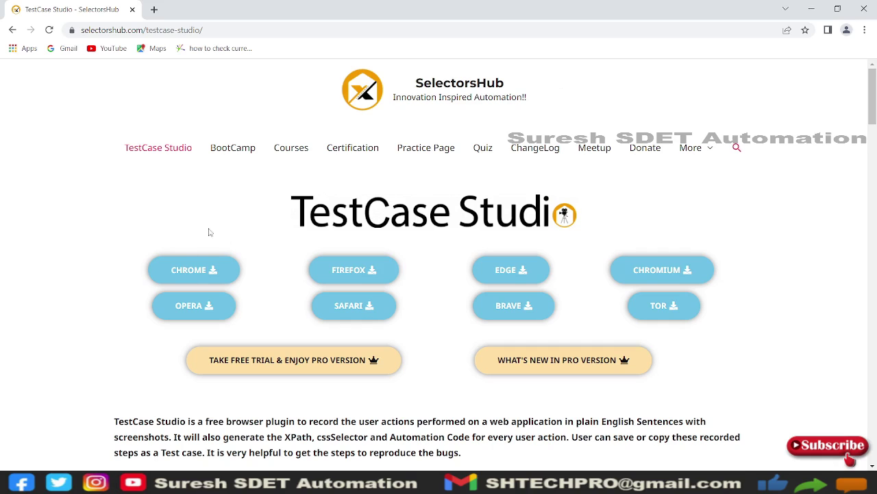
pyautogui.click(196, 276)
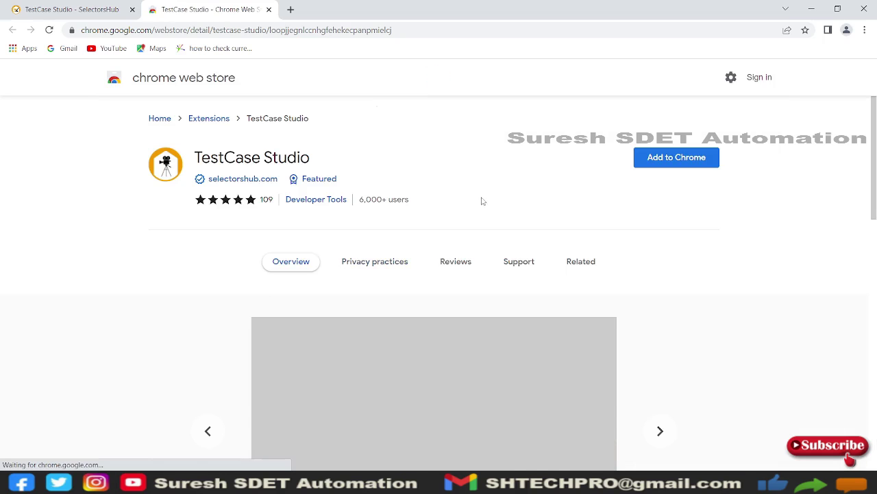
pyautogui.click(664, 160)
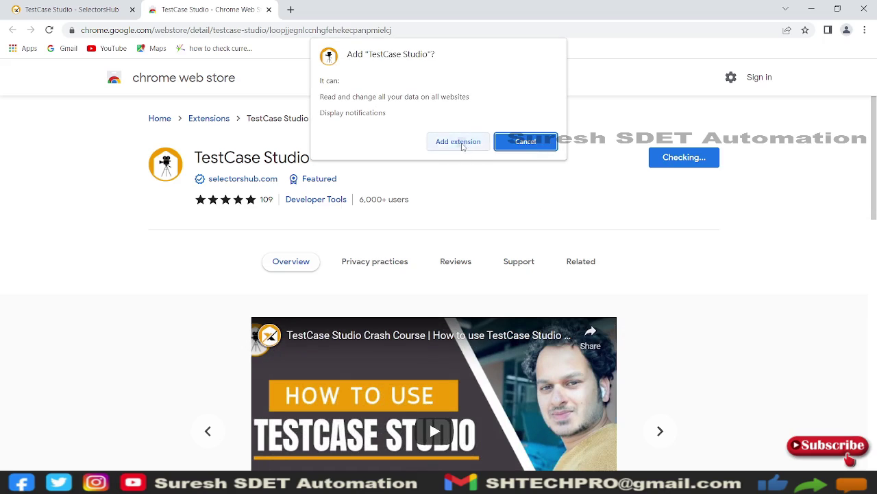
pyautogui.click(458, 141)
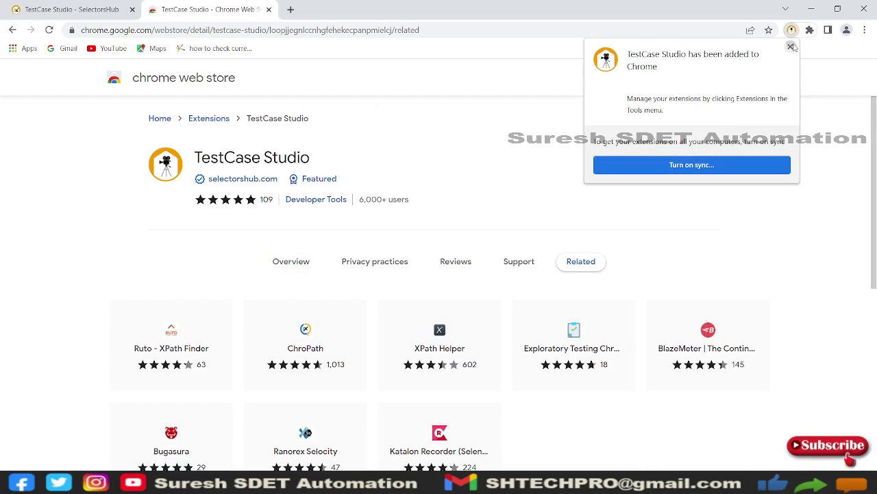
pyautogui.click(790, 46)
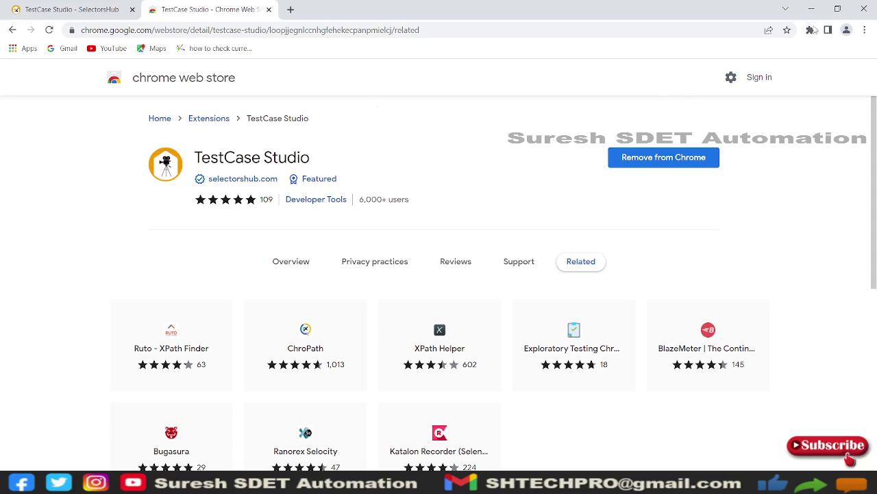
# Pin the TestCase Studio extension to the browser toolbar and launch it in a maximized window.
pyautogui.click(812, 31)
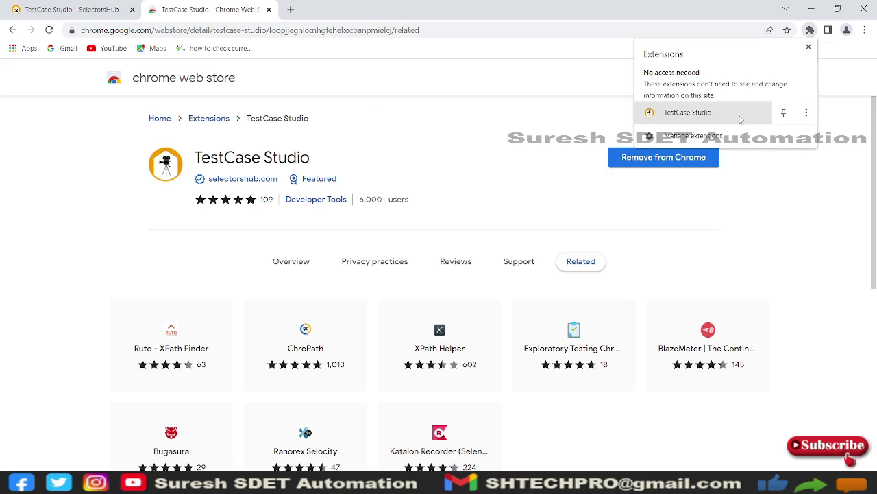
pyautogui.click(782, 114)
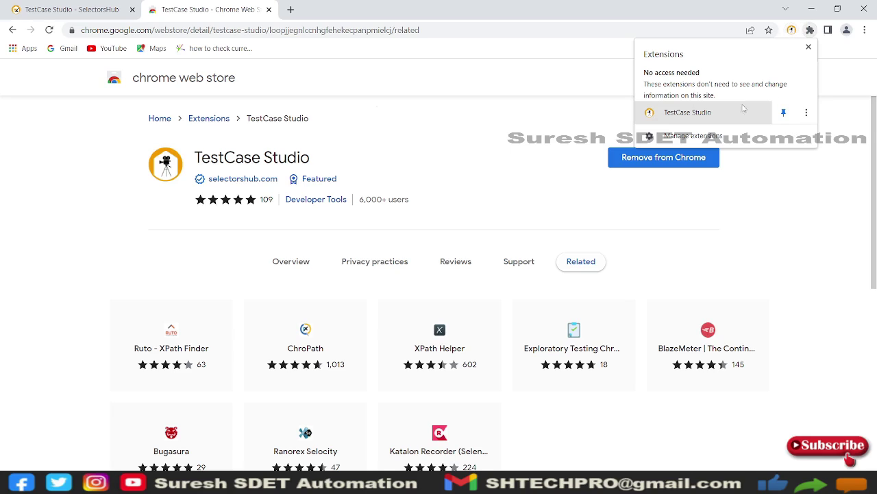
pyautogui.click(716, 114)
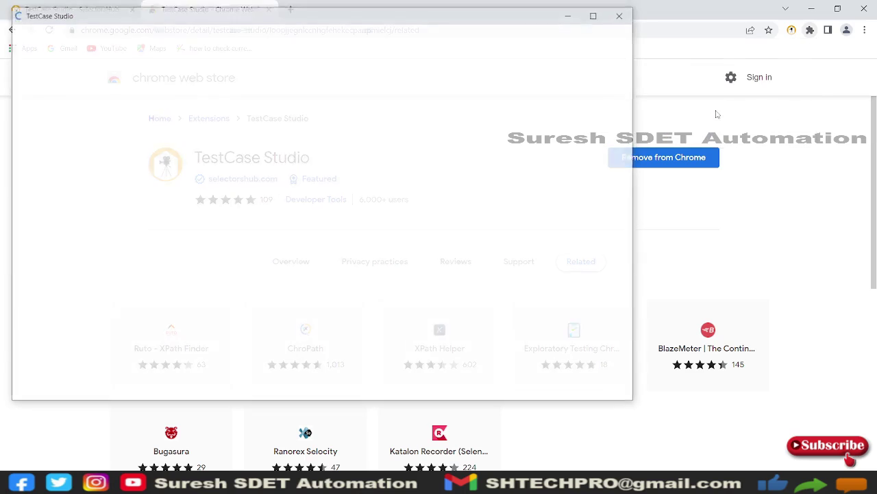
pyautogui.click(596, 13)
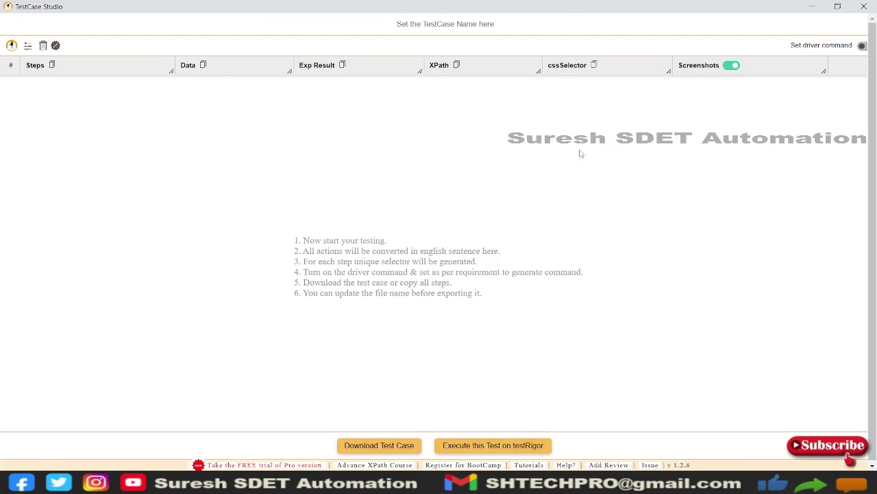
# Show the XPath/CSS attribute settings and the column customization options, dismissing the Windows Security notification.
pyautogui.click(27, 48)
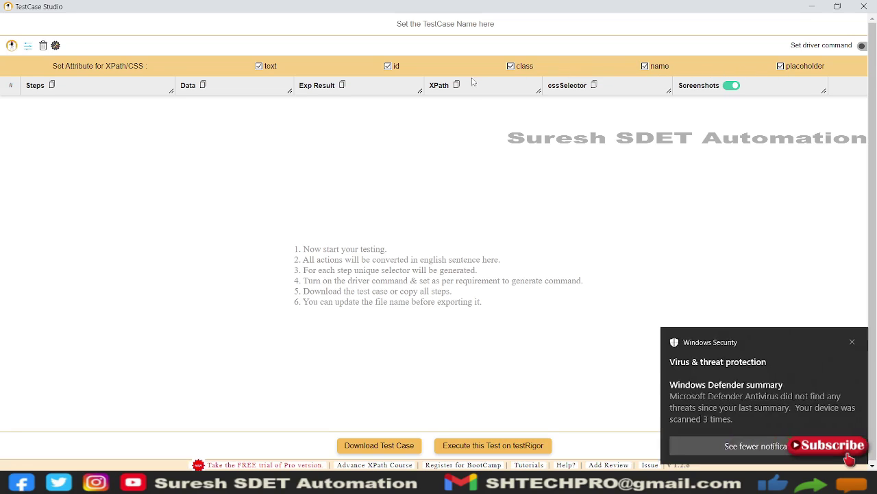
pyautogui.click(852, 342)
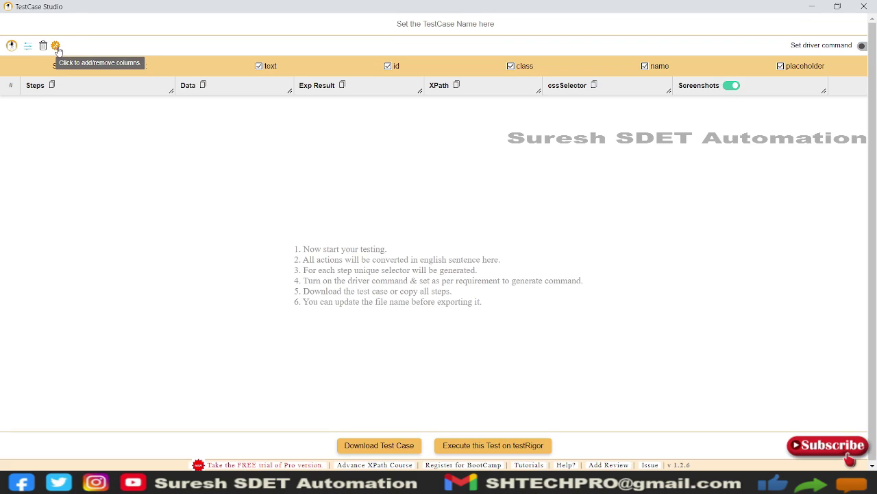
pyautogui.click(56, 47)
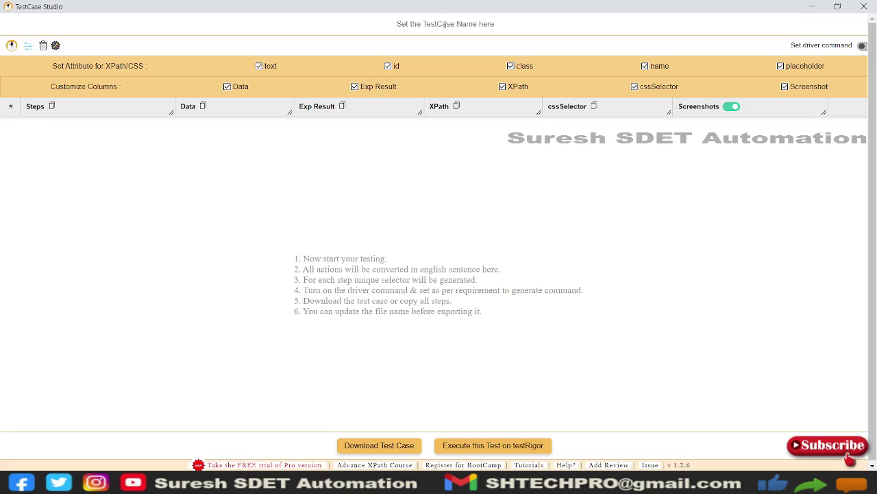
# Name the test case "Test Demo".
pyautogui.click(445, 24)
pyautogui.write('Test Dem')
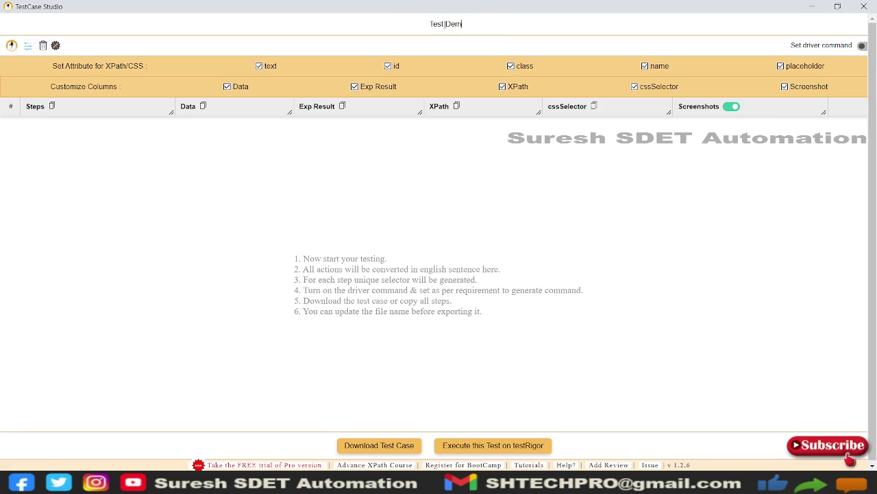
pyautogui.write('o')
# Switch to Chrome and open the google.co.in home page in a new browser tab through a search for "google".
pyautogui.hotkey('alt', 'Tab')
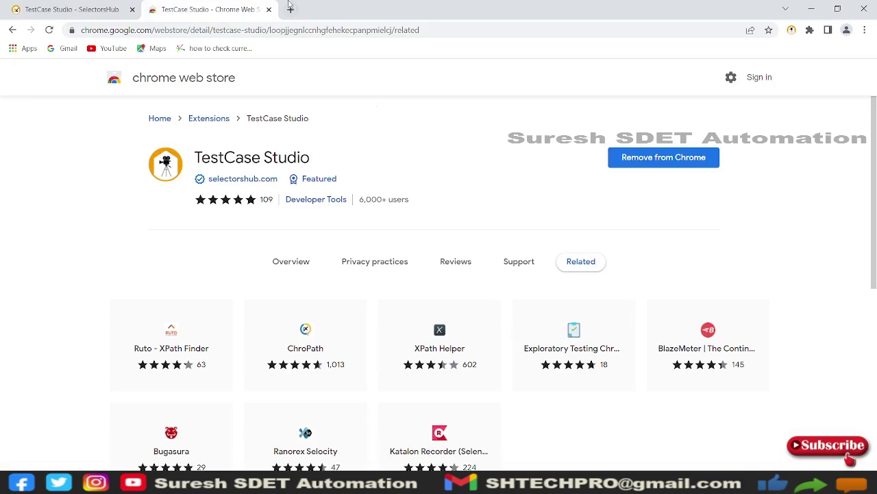
pyautogui.click(291, 11)
pyautogui.click(288, 28)
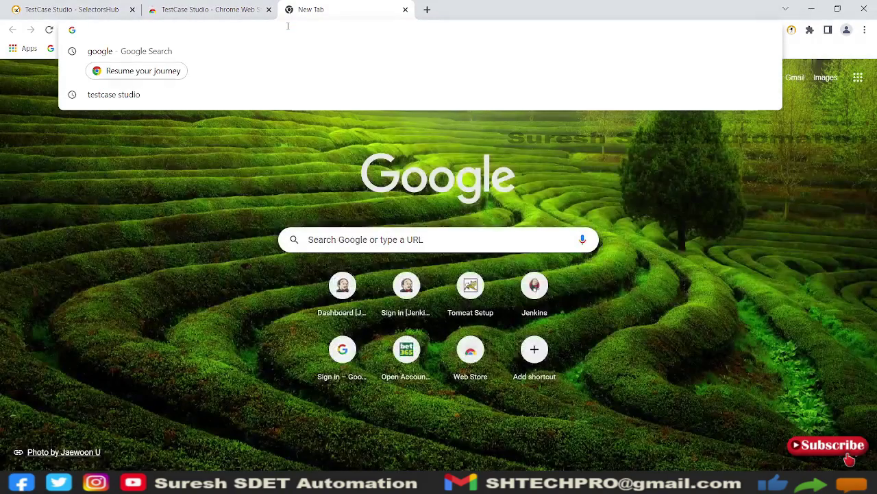
pyautogui.click(276, 52)
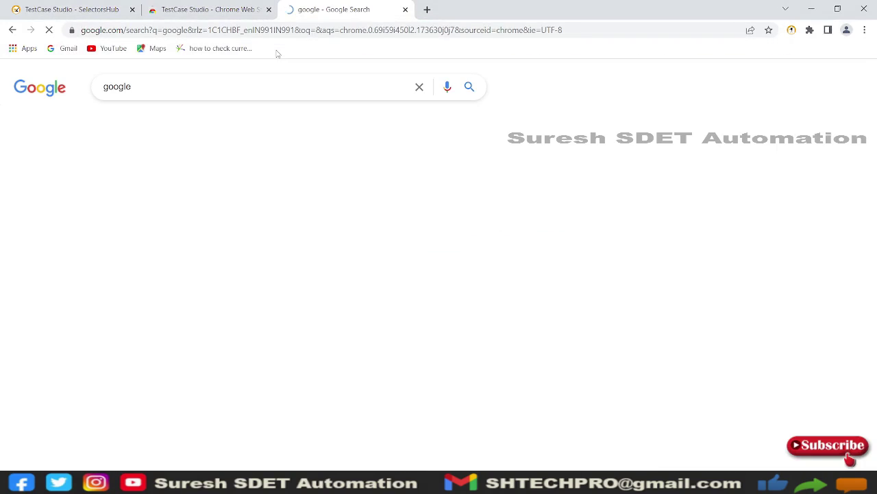
pyautogui.click(133, 186)
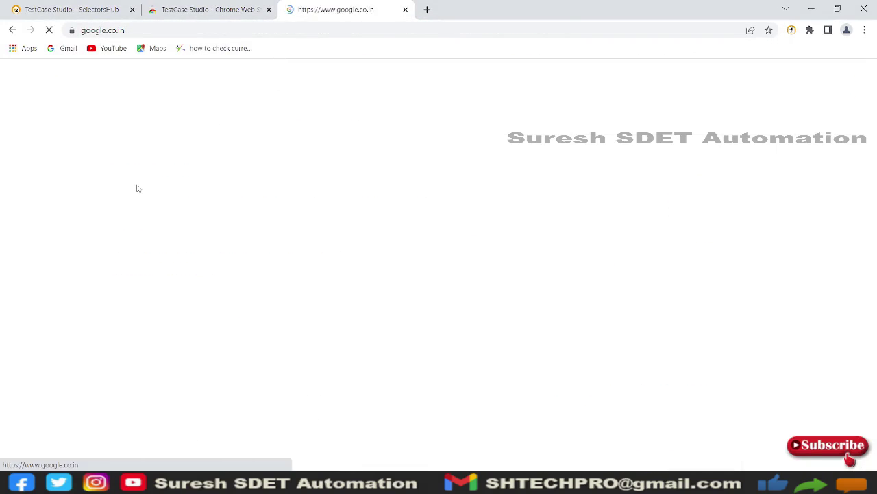
# Search Google for "Suresh SDET Automation" and open the matching YouTube channel.
pyautogui.click(332, 211)
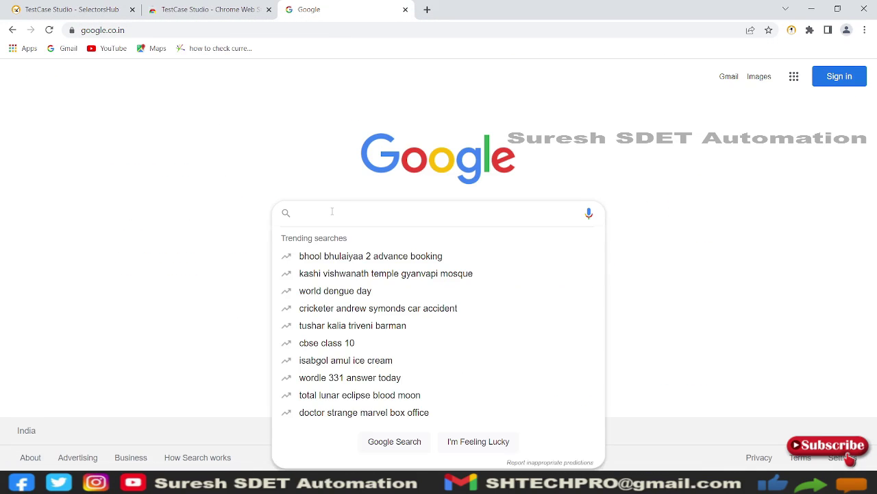
pyautogui.write('Suresh')
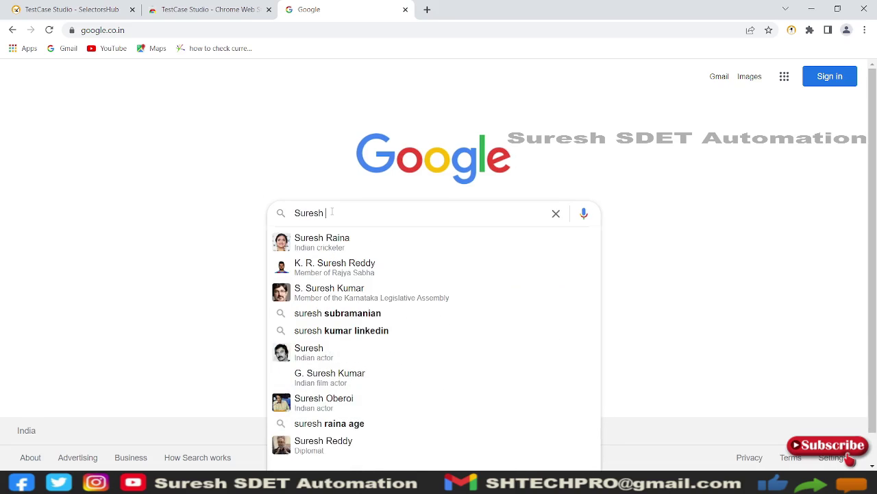
pyautogui.write(' SDET')
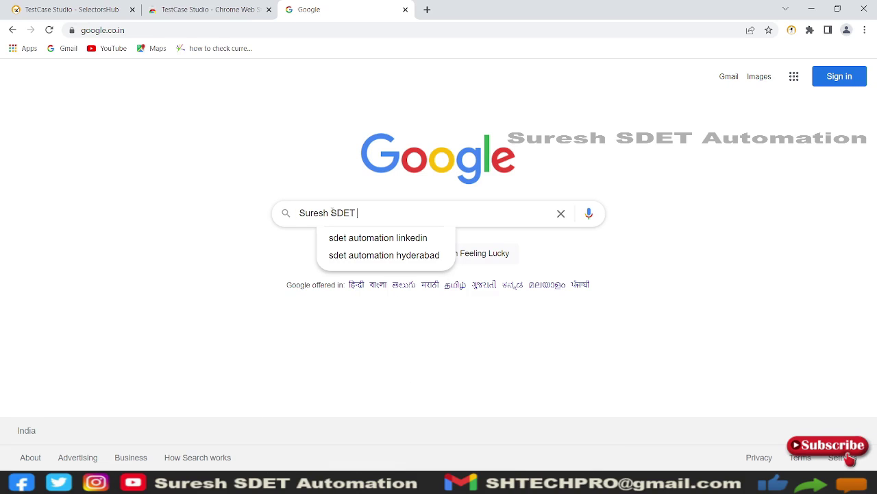
pyautogui.write(' Automation')
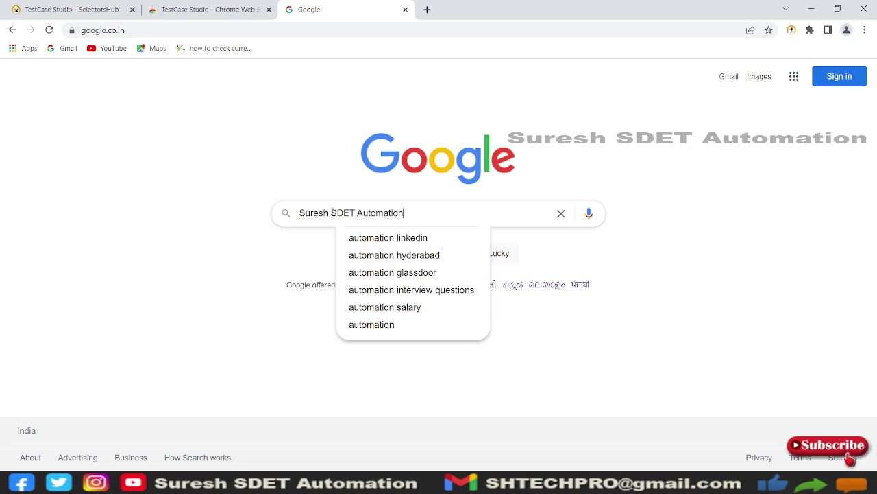
pyautogui.press('Return')
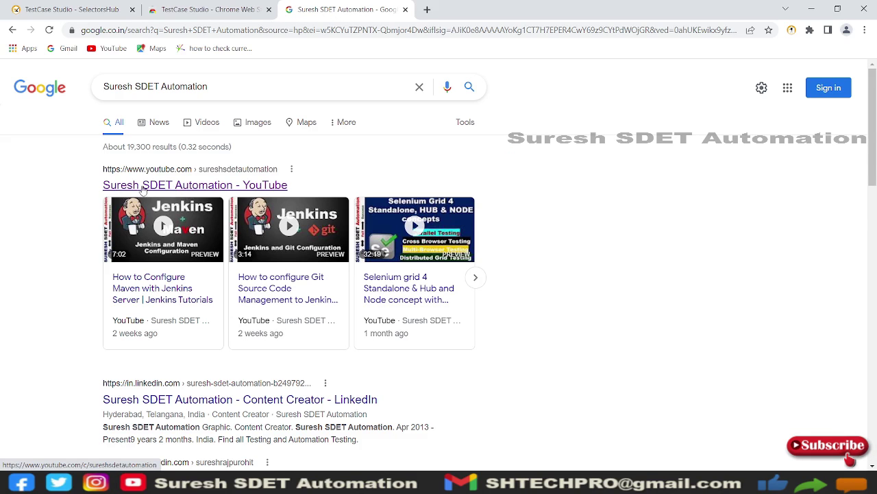
pyautogui.click(232, 186)
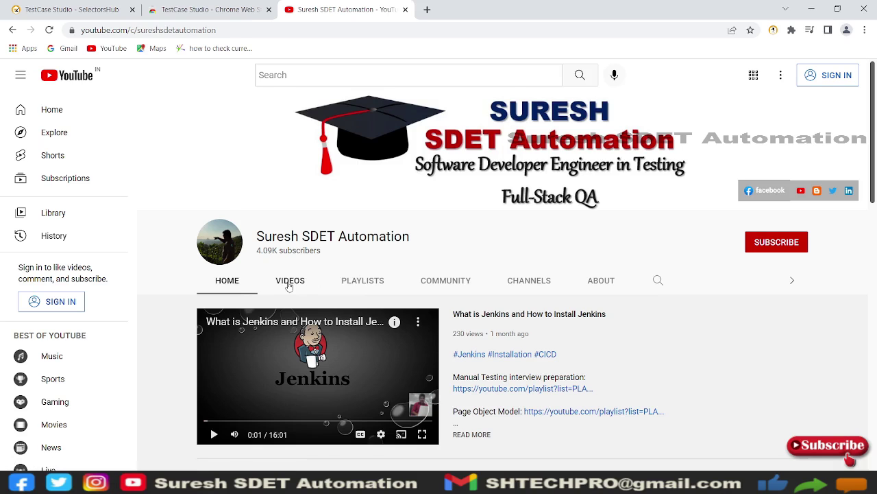
# Visit the channel's Videos, Playlists, Community and Channels sections in turn, browsing through the community posts.
pyautogui.click(289, 283)
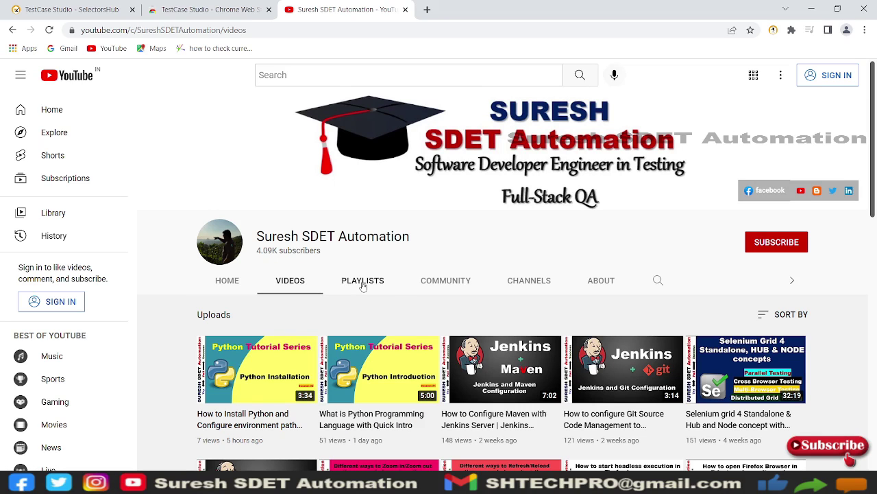
pyautogui.click(363, 284)
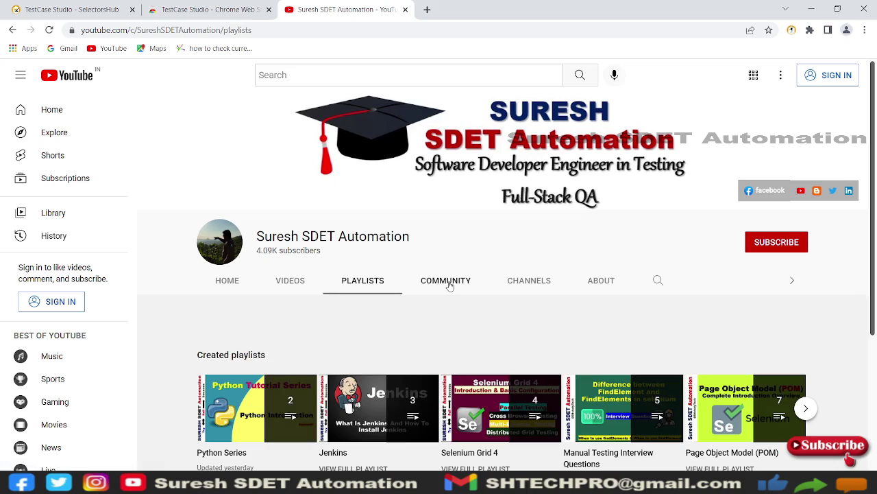
pyautogui.click(447, 283)
pyautogui.scroll(-3, 449, 286)
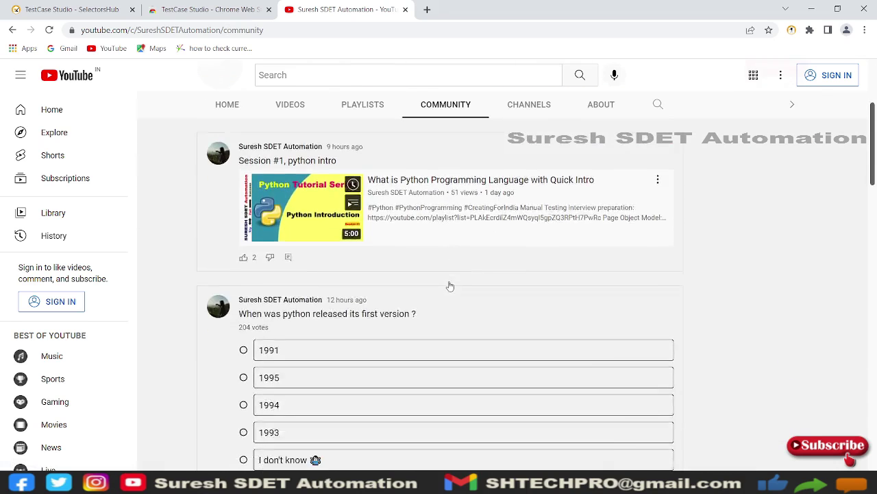
pyautogui.scroll(-15, 450, 286)
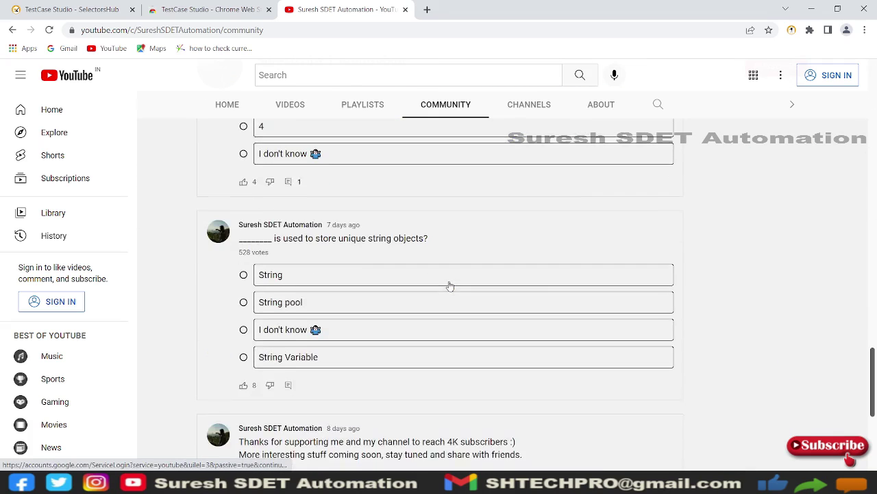
pyautogui.scroll(-10, 450, 286)
pyautogui.scroll(14, 450, 285)
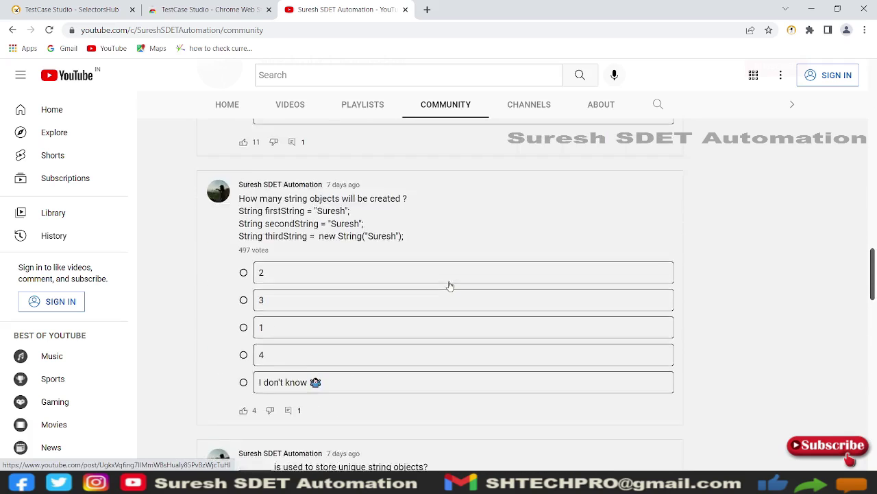
pyautogui.scroll(15, 450, 286)
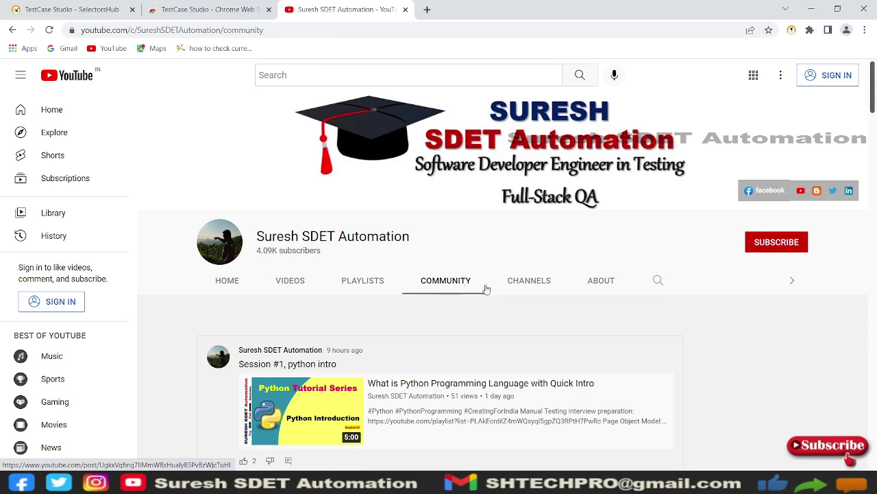
pyautogui.click(528, 282)
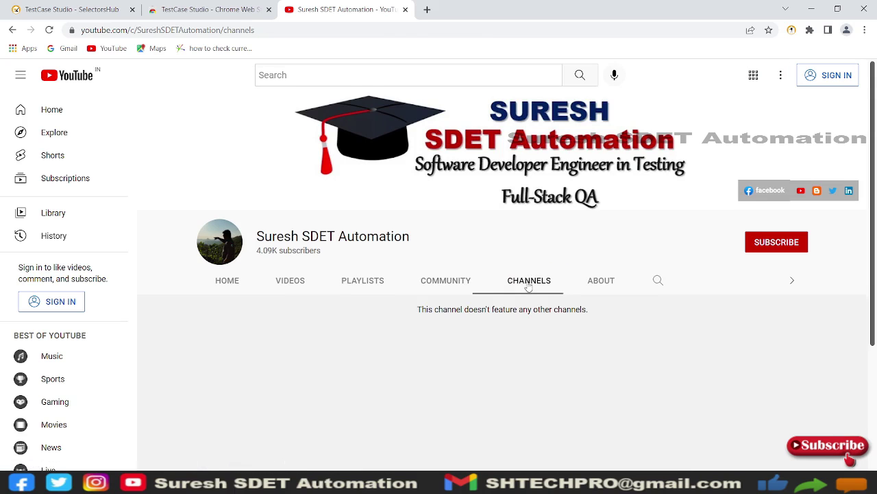
# Visit the channel's About section and browse through its description, details and links.
pyautogui.click(593, 284)
pyautogui.scroll(-6, 594, 285)
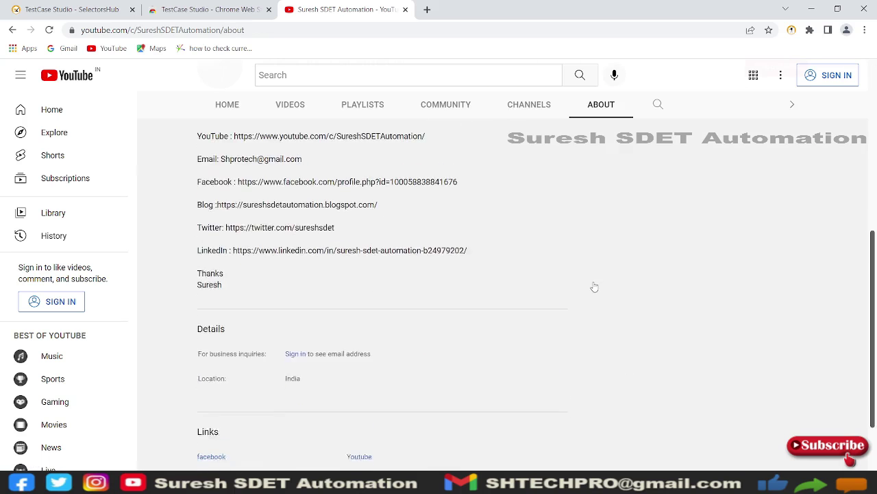
pyautogui.scroll(6, 594, 286)
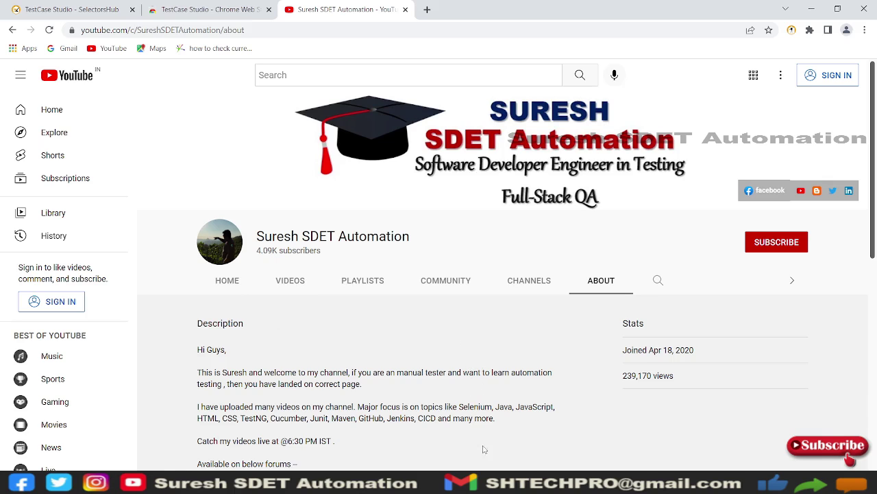
# Switch to TestCase Studio, pause the recording and review the list of recorded steps.
pyautogui.hotkey('alt', 'Tab')
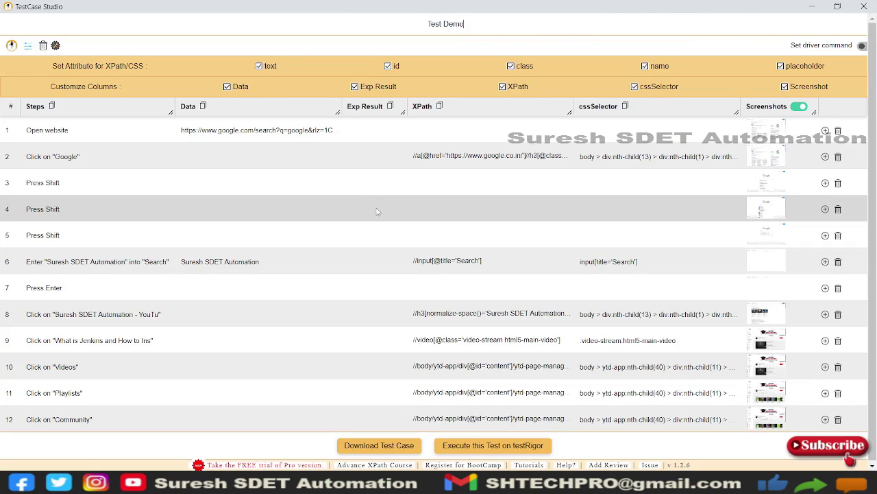
pyautogui.click(11, 45)
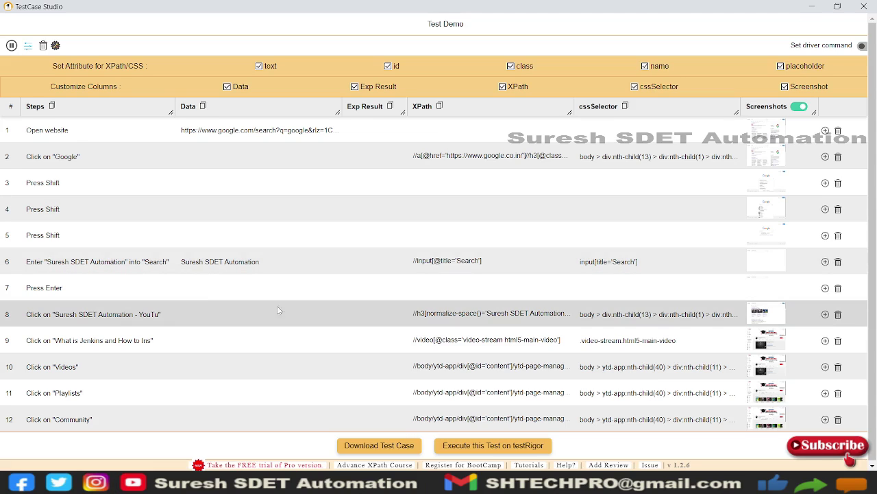
pyautogui.scroll(-5, 118, 328)
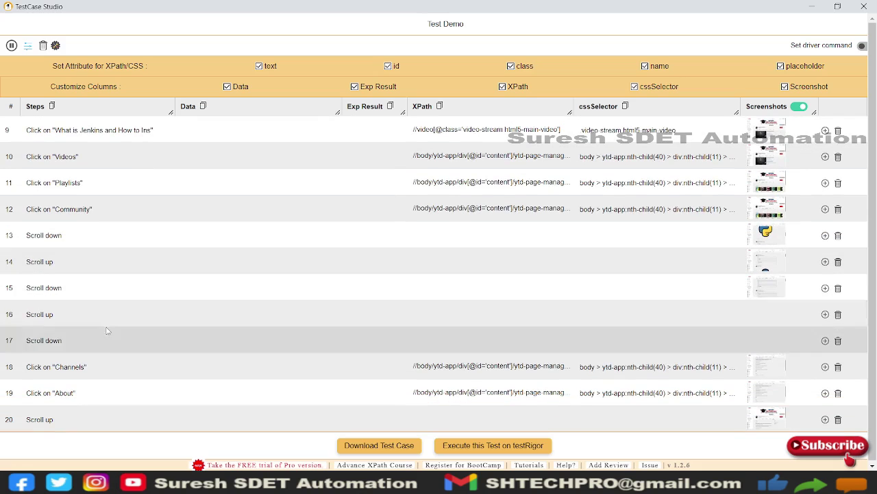
pyautogui.scroll(4, 247, 268)
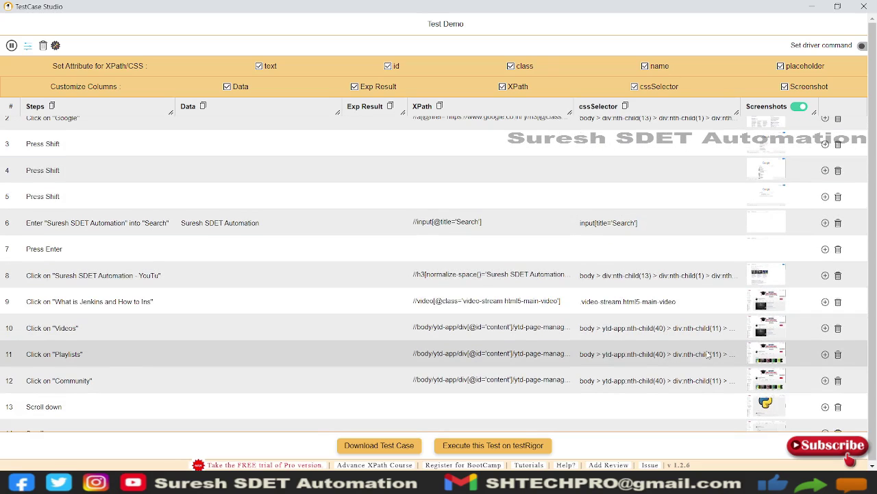
# Examine the captured screenshots one after another from recorded step 9 through the last one, and close the viewer.
pyautogui.click(771, 300)
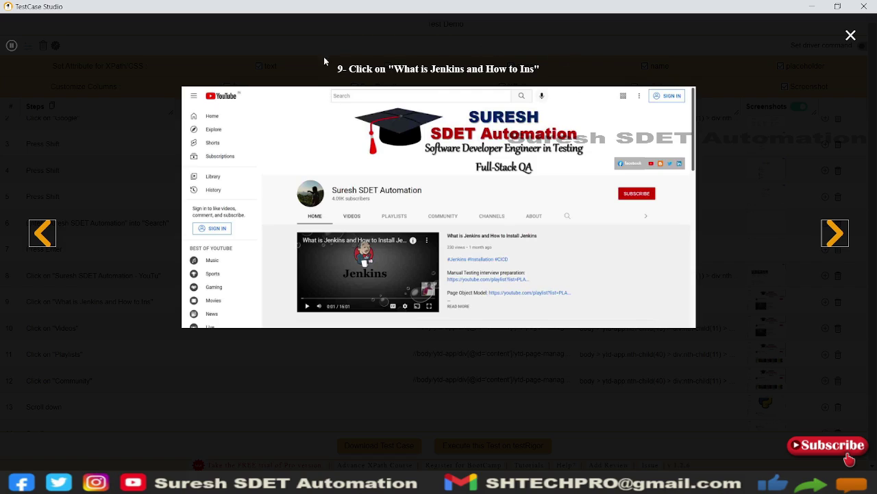
pyautogui.click(836, 233)
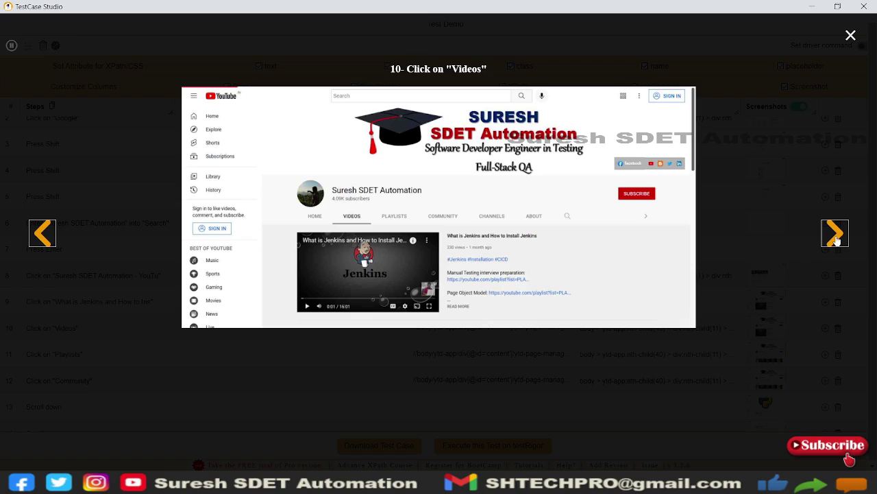
pyautogui.click(837, 237)
pyautogui.click(836, 237)
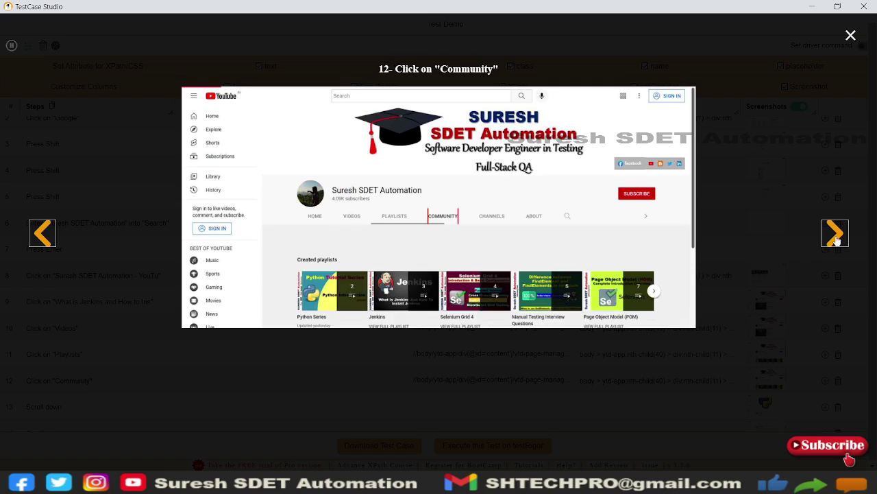
pyautogui.click(836, 236)
pyautogui.click(836, 237)
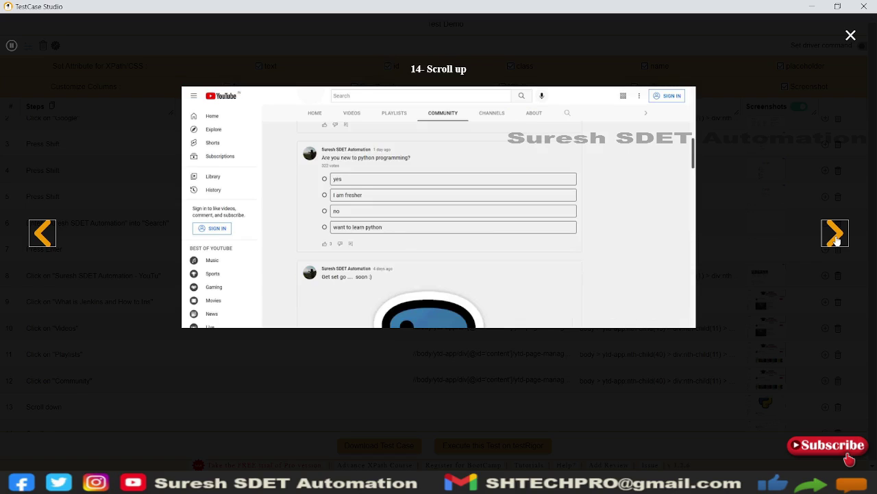
pyautogui.click(836, 236)
pyautogui.click(837, 237)
pyautogui.click(836, 236)
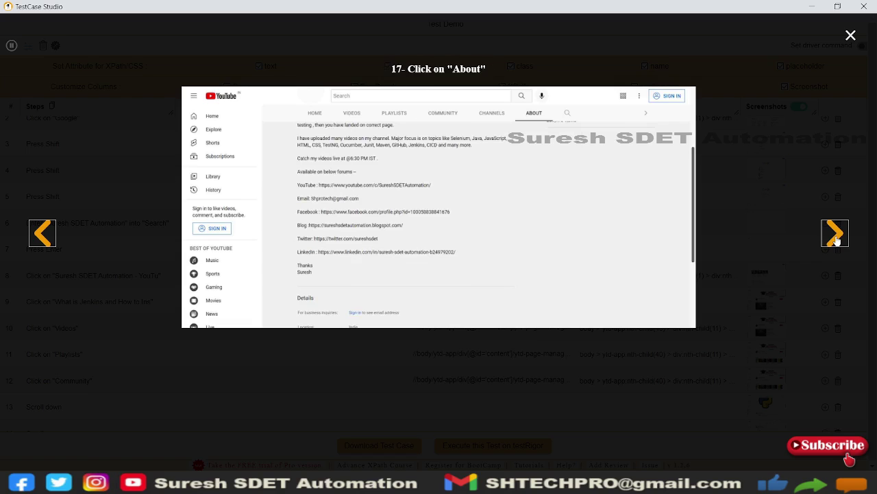
pyautogui.click(836, 236)
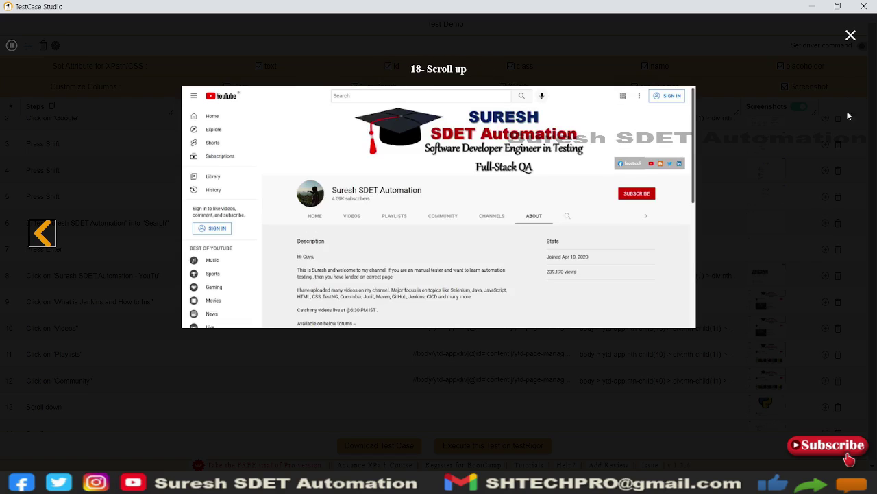
pyautogui.click(851, 35)
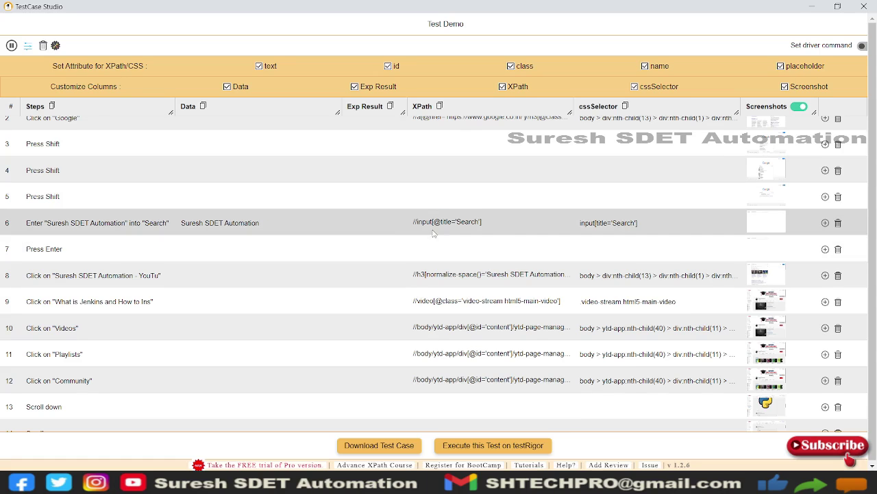
# Download the Test Demo test case with its screenshots.
pyautogui.scroll(1, 384, 233)
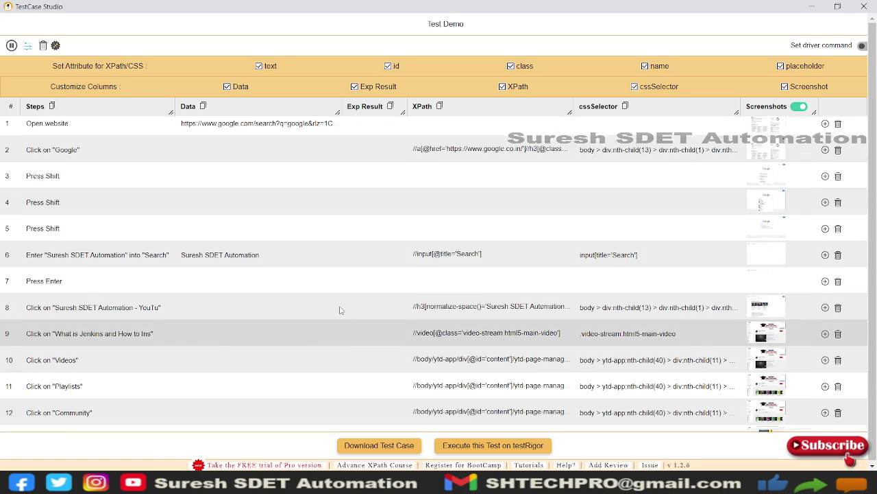
pyautogui.scroll(-3, 344, 320)
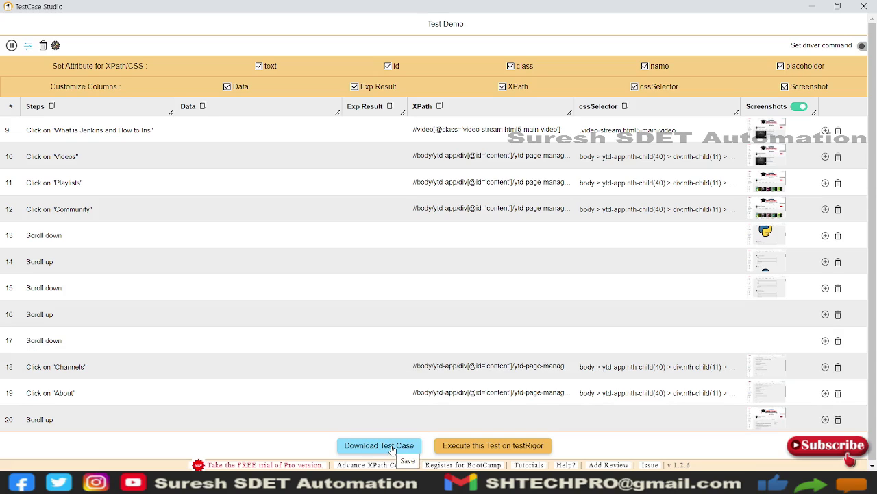
pyautogui.click(392, 447)
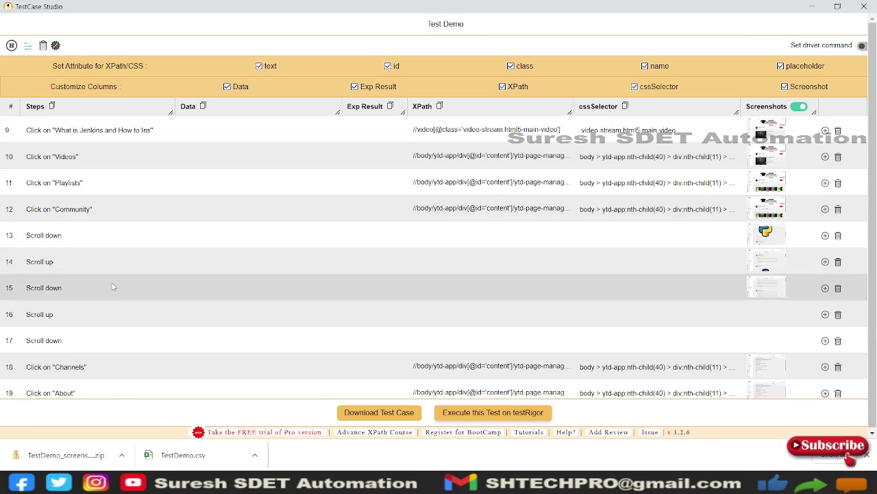
# Open the downloaded TestDemo.csv in Excel and fit all column widths to their contents to read the exported steps.
pyautogui.click(194, 457)
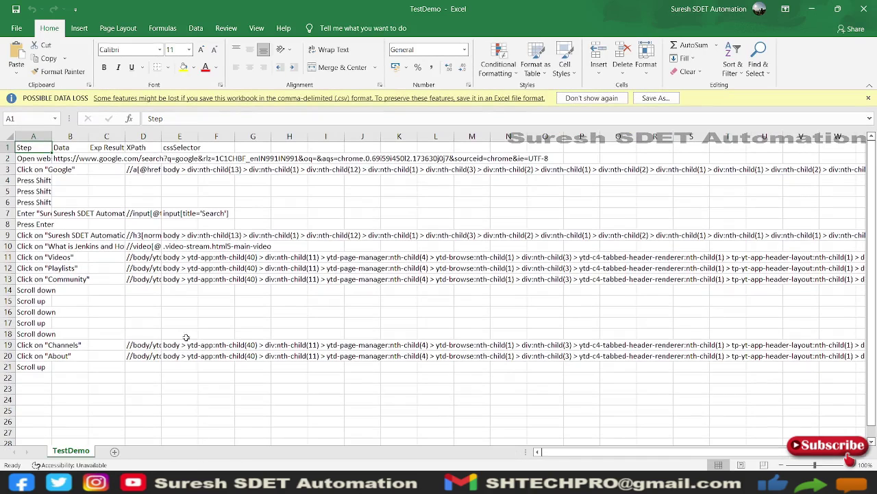
pyautogui.click(8, 138)
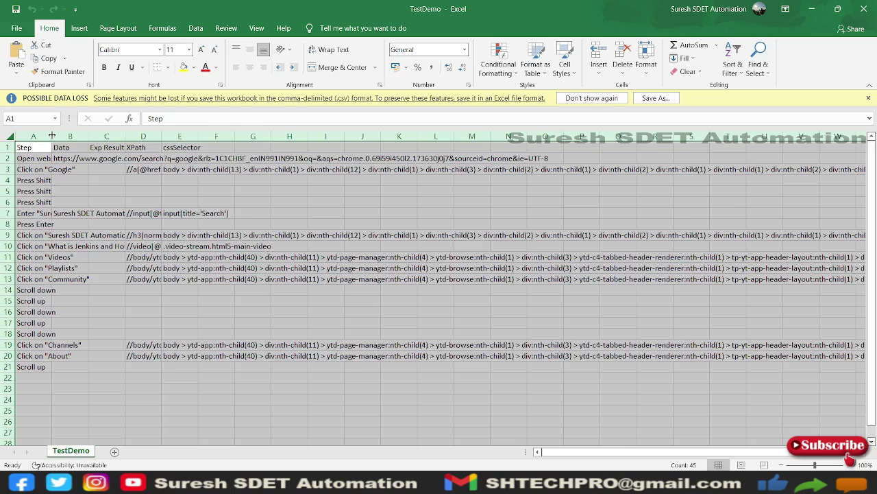
pyautogui.doubleClick(51, 136)
pyautogui.click(141, 326)
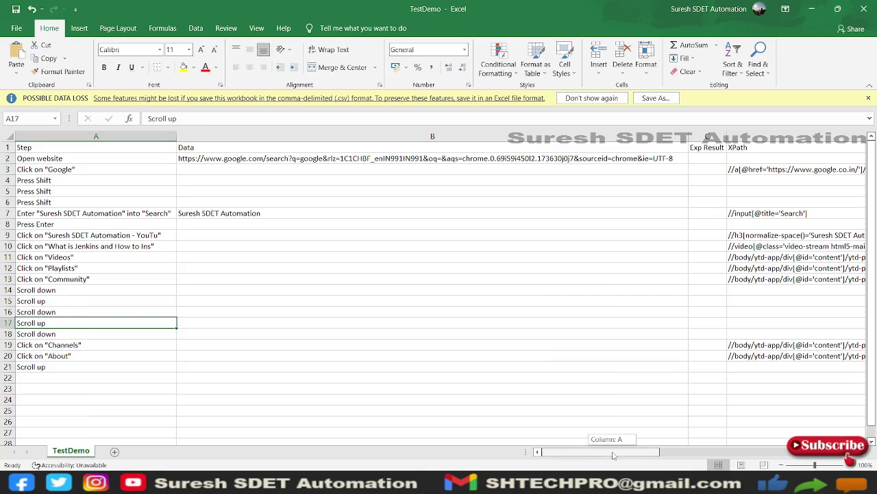
pyautogui.moveTo(616, 451); pyautogui.dragTo(544, 445)
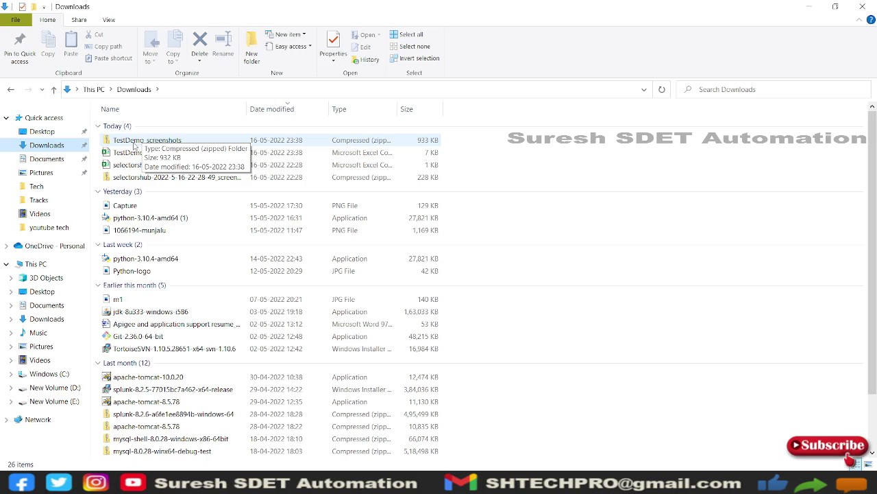
# Open the TestDemo_screenshots archive in the Downloads folder and widen the Name column to show full file names.
pyautogui.doubleClick(153, 141)
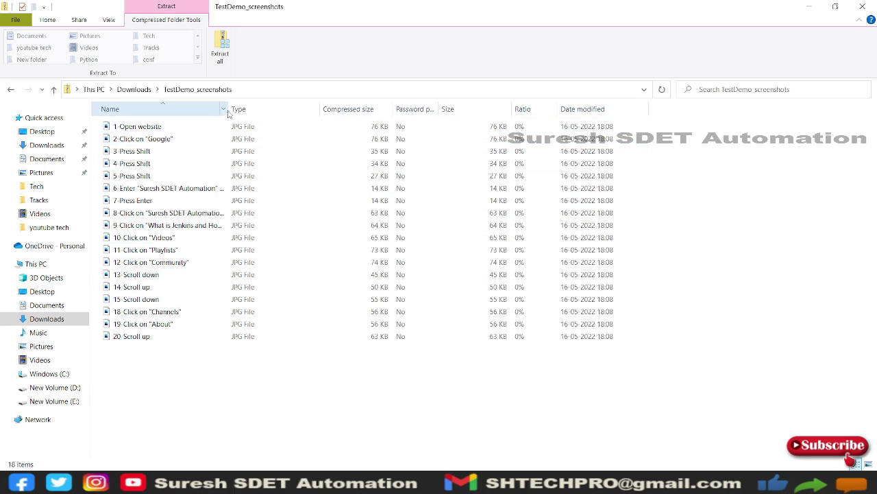
pyautogui.moveTo(228, 106); pyautogui.dragTo(318, 116)
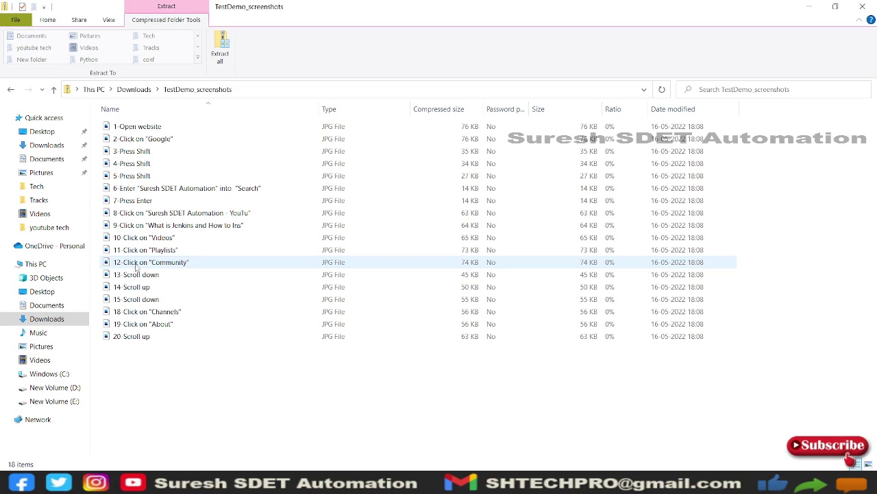
# Try to open the image 12-Click on "Community" from the archive.
pyautogui.click(168, 264)
pyautogui.doubleClick(168, 264)
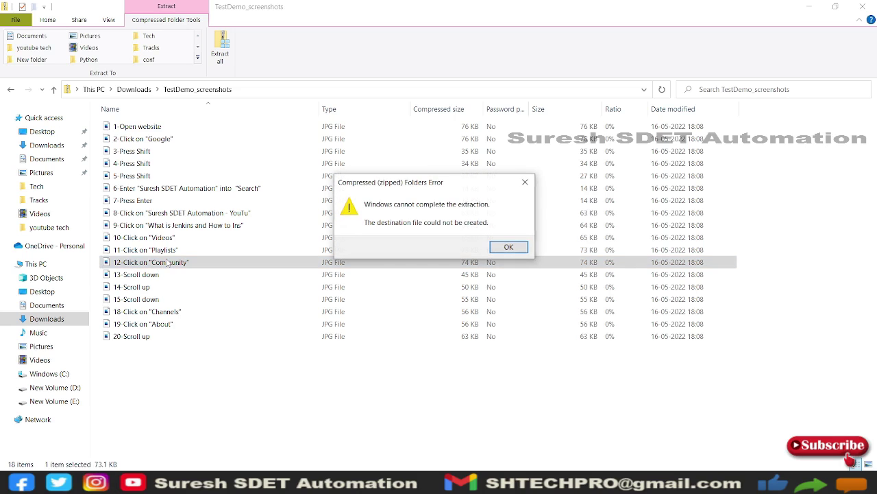
pyautogui.click(504, 246)
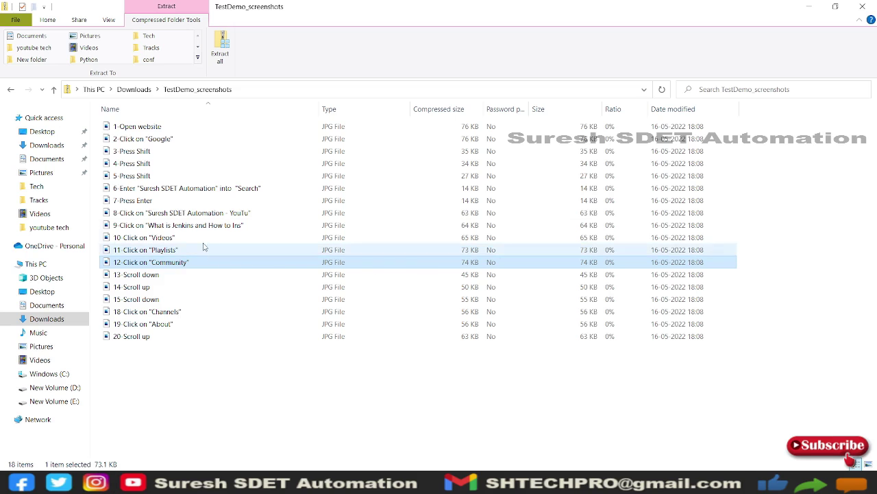
# View the image 5-Press Shift from the archive and close the photo viewer.
pyautogui.click(142, 176)
pyautogui.doubleClick(142, 176)
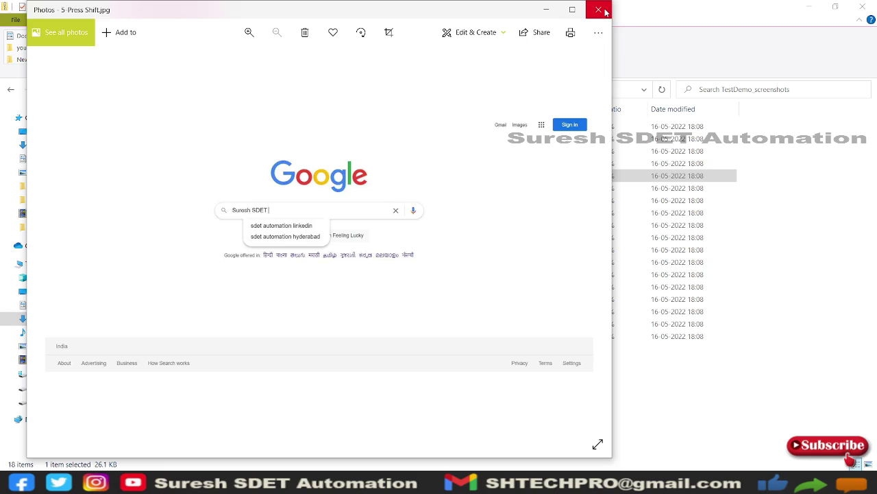
pyautogui.click(599, 10)
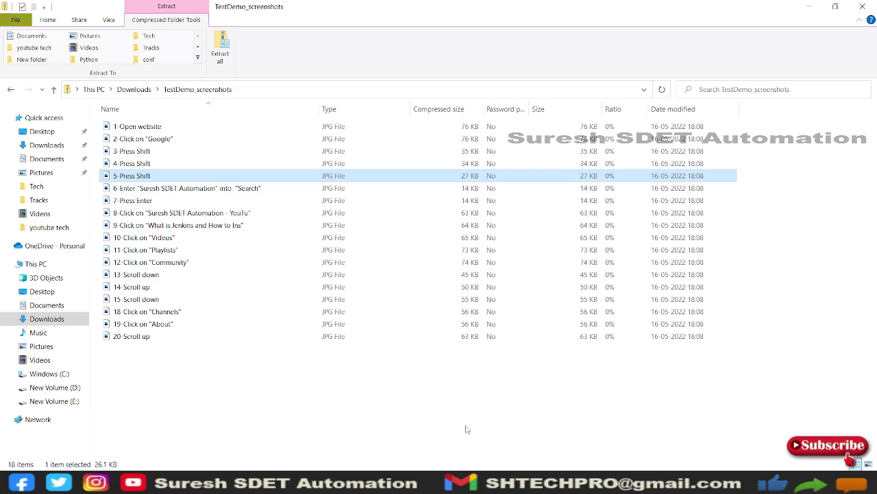
# Switch back to TestCase Studio and look over the recorded steps from the beginning of the list.
pyautogui.click(469, 482)
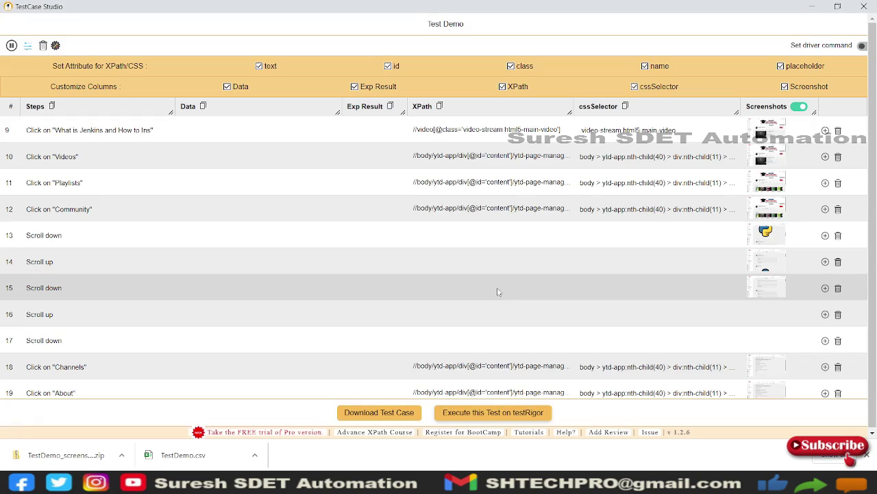
pyautogui.scroll(-1, 496, 287)
pyautogui.scroll(5, 496, 286)
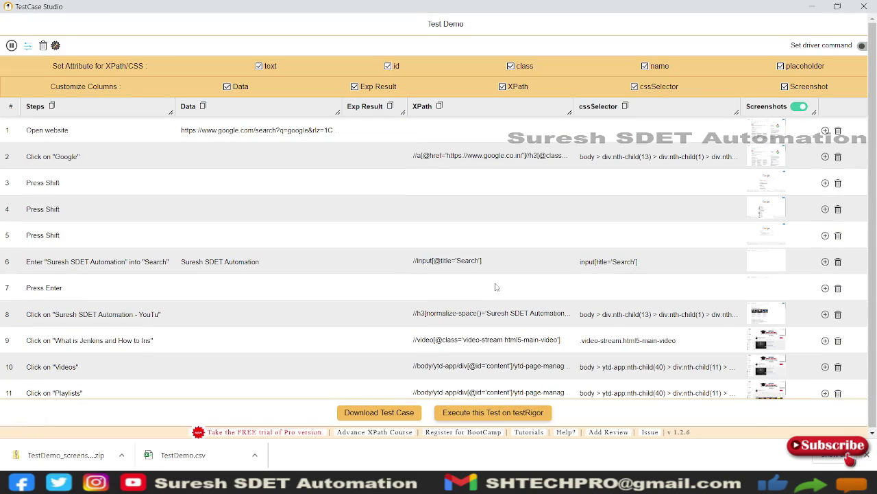